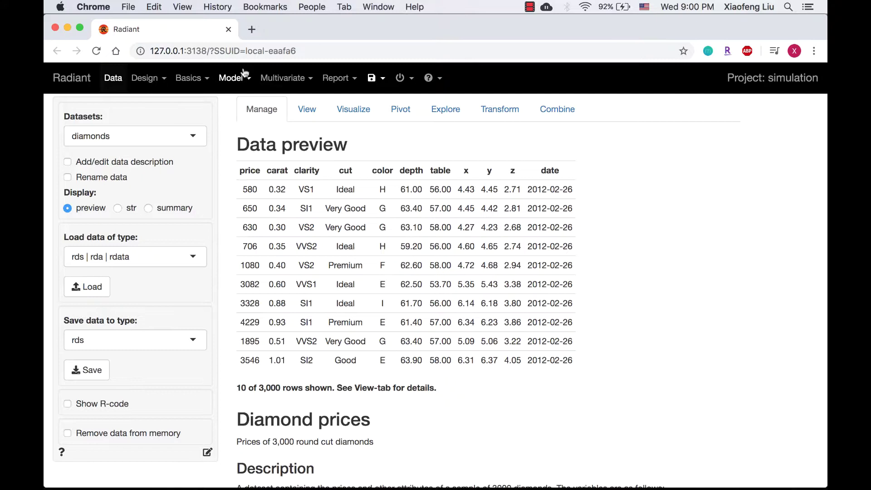
Open Model > Simulate and add Normal variable brita with mean 100 and standard deviation 8.
click(226, 75)
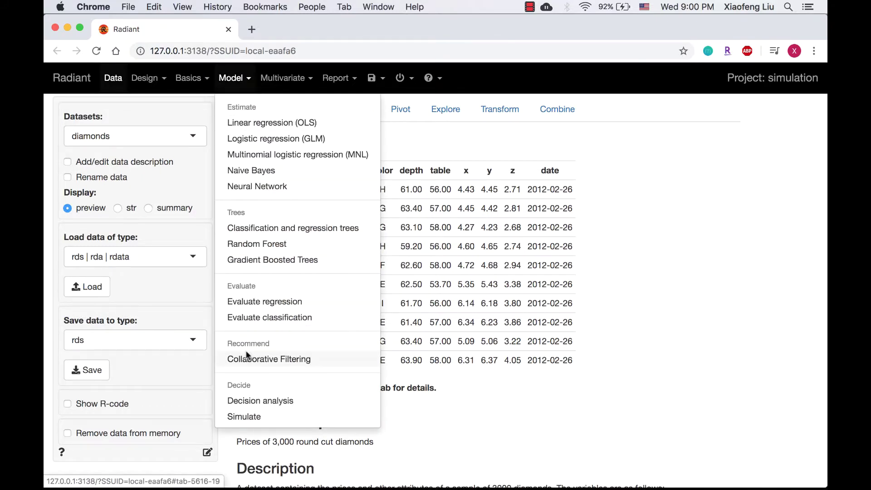
click(249, 417)
click(120, 216)
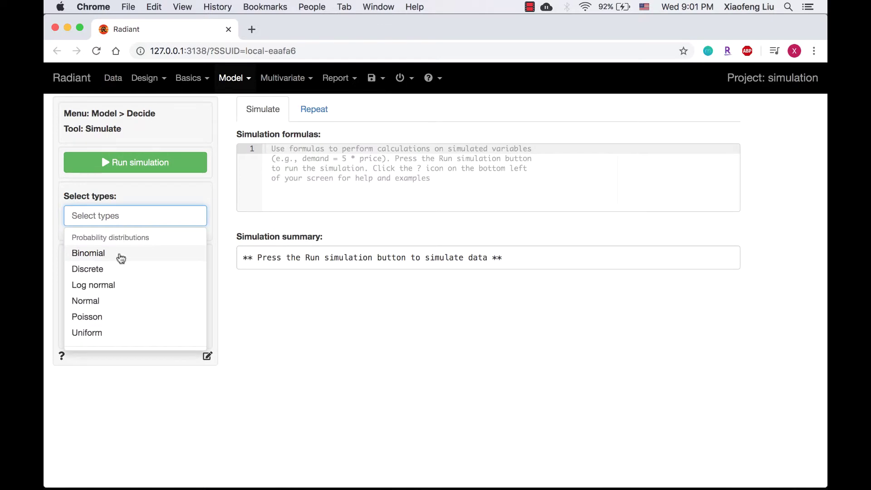
click(118, 301)
click(217, 292)
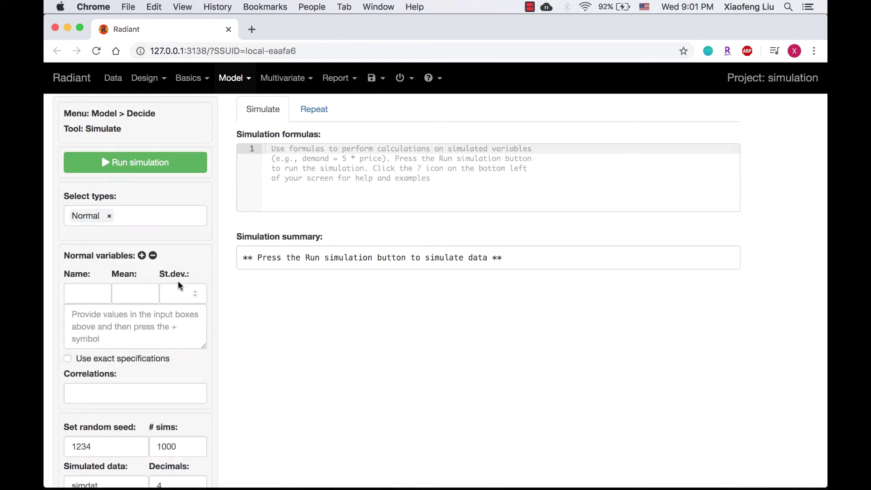
click(84, 294)
text(brita)
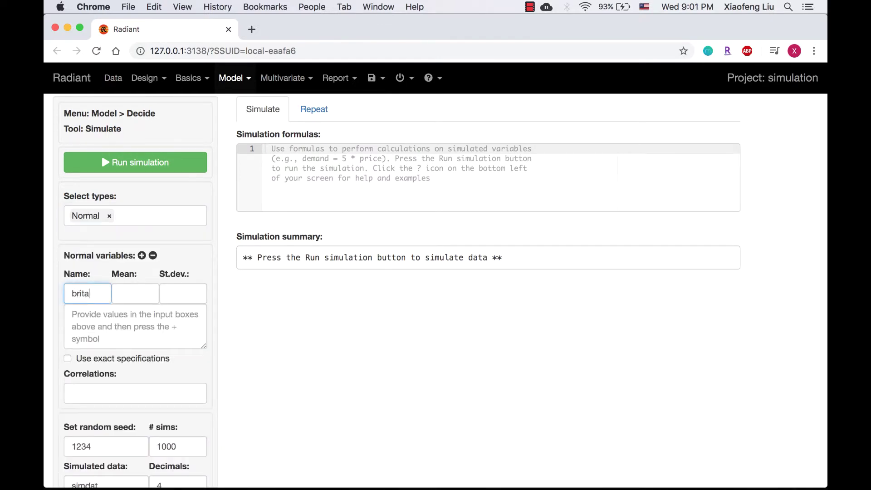
key(Tab)
text(100)
key(Tab)
text(8)
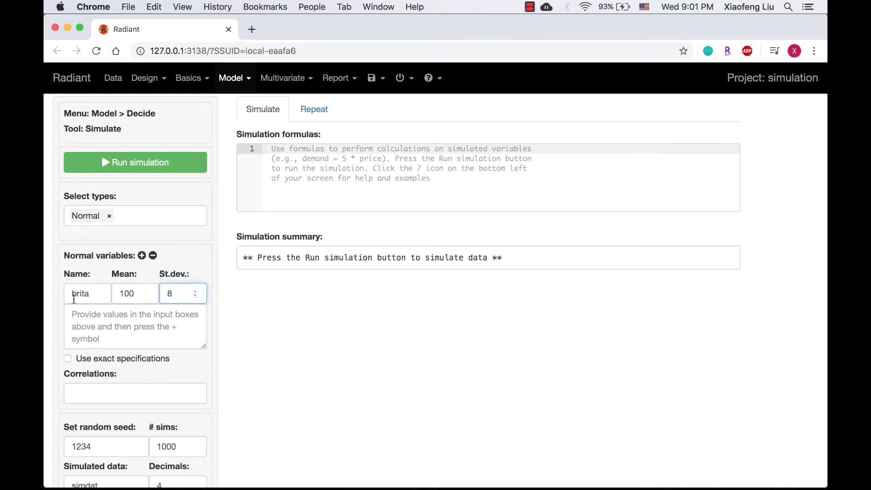
click(142, 255)
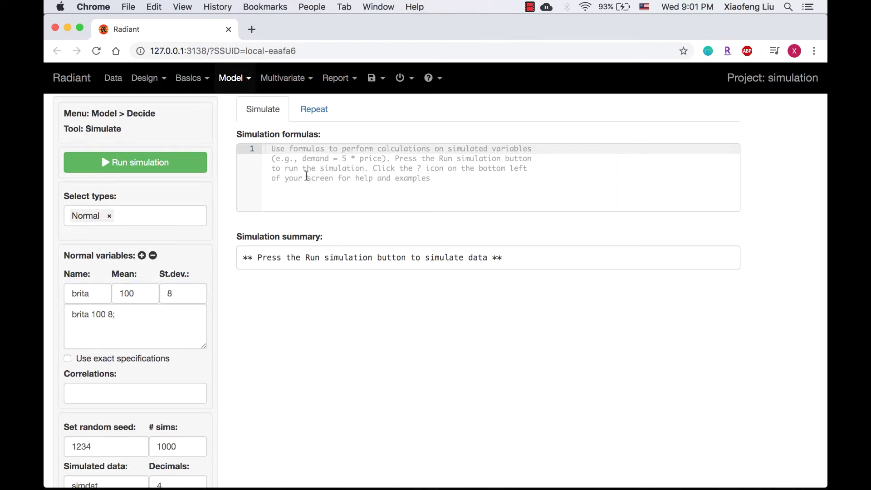
Write the formula good_quality = (brita > 90) & (brita < 110).
click(307, 170)
text(good)
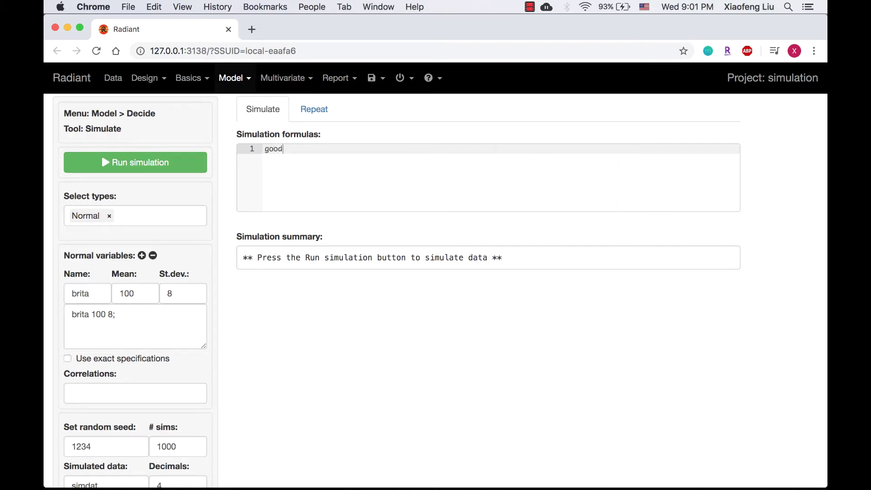
text(_quality = ())
key(Left)
text(brita > 90)
key(Right)
text(& )
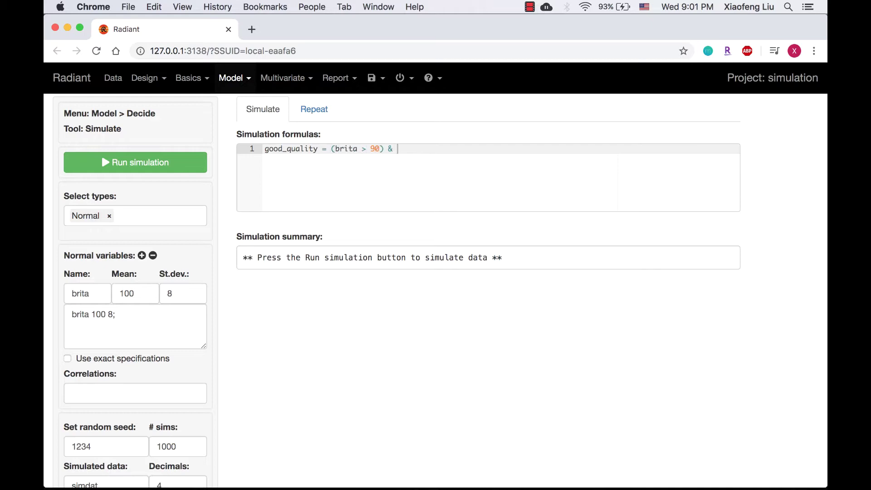
text((brita < 110)
Change the number of simulations from 1000 to 5000.
double_click(95, 441)
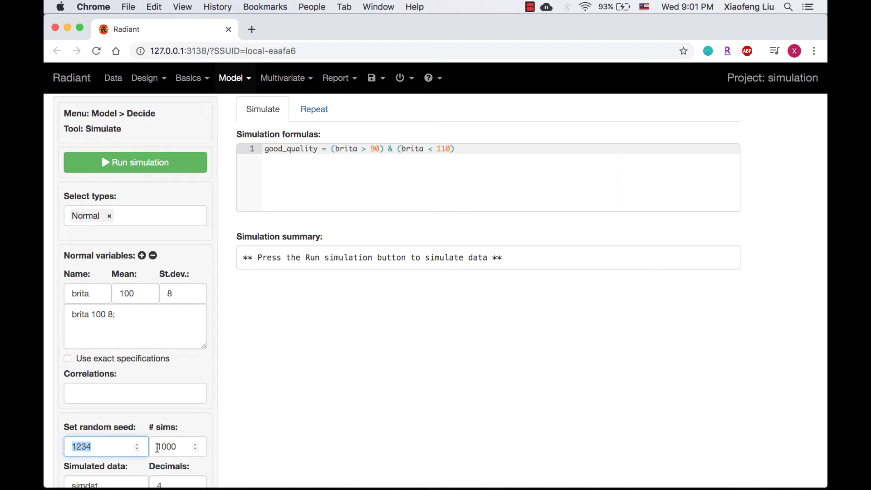
click(157, 447)
key(Delete)
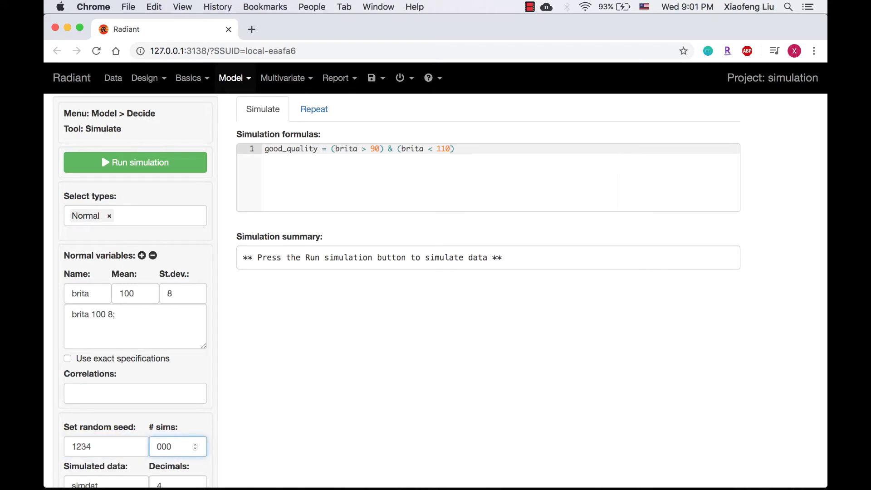
text(5)
scroll(152, 426, down, 2)
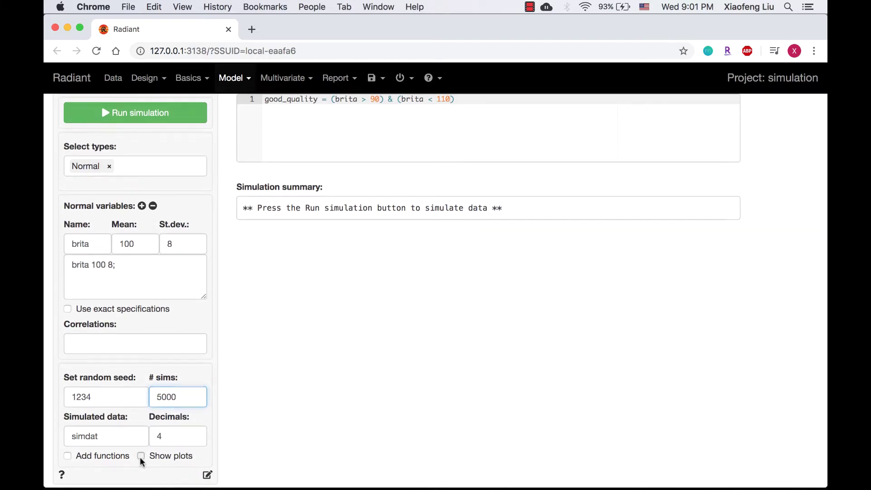
Turn on Show plots and run the simulation.
click(156, 454)
scroll(209, 400, up, 2)
click(170, 164)
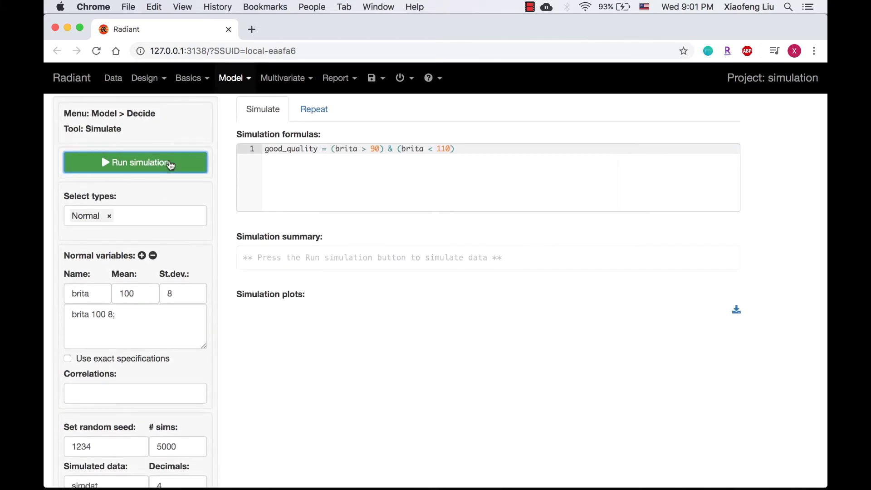
Highlight good_quality's TRUE count 3,958 and proportion 0.7916 in the summary.
drag(334, 411, 361, 411)
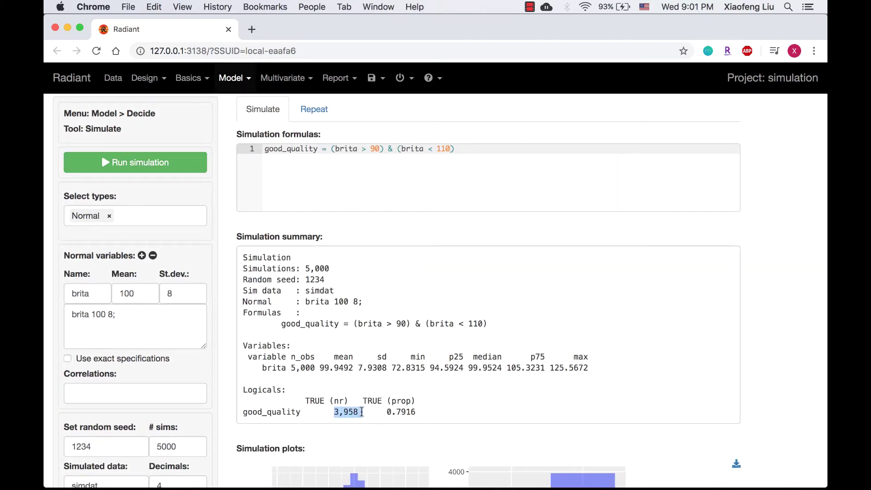
scroll(361, 413, down, 3)
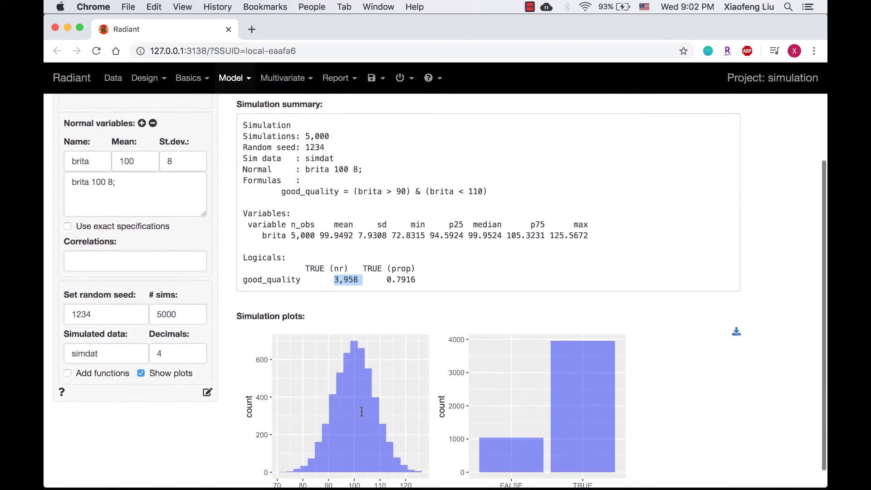
scroll(363, 415, down, 1)
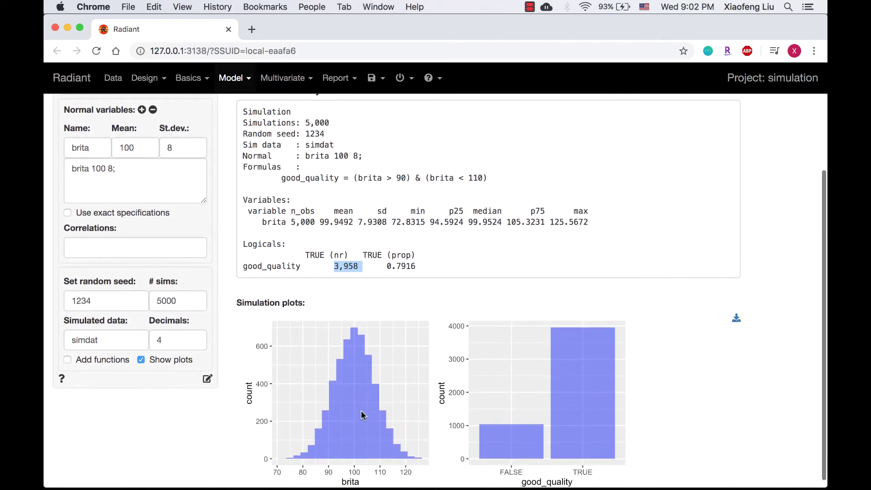
click(387, 268)
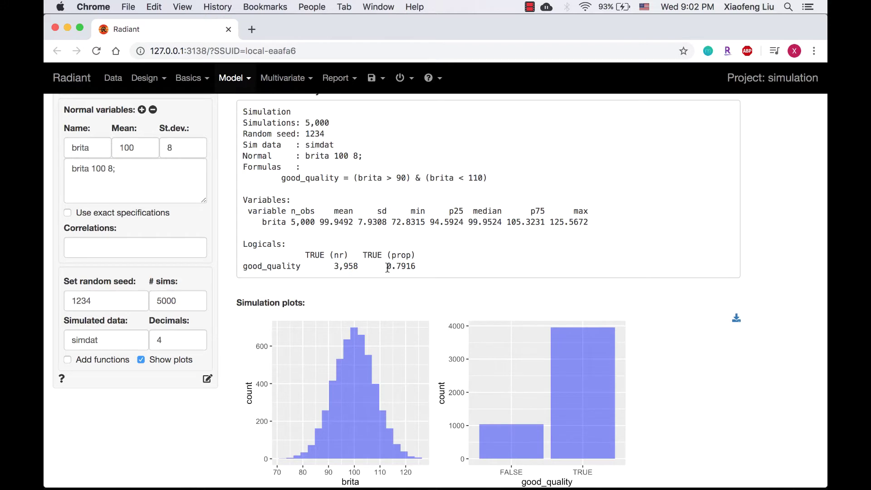
drag(387, 268, 414, 267)
On the Repeat tab, re-simulate brita, output good_quality, group by Simulation and apply sum.
click(423, 269)
scroll(369, 200, up, 5)
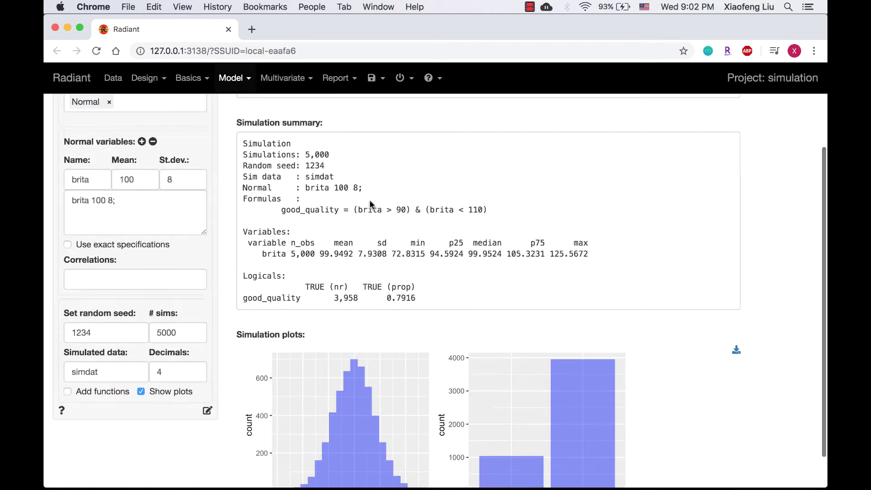
click(323, 114)
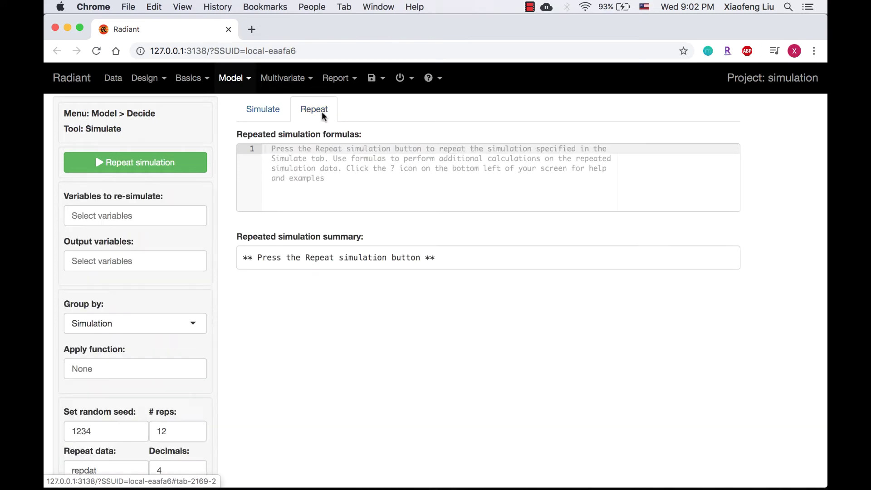
click(150, 217)
click(140, 245)
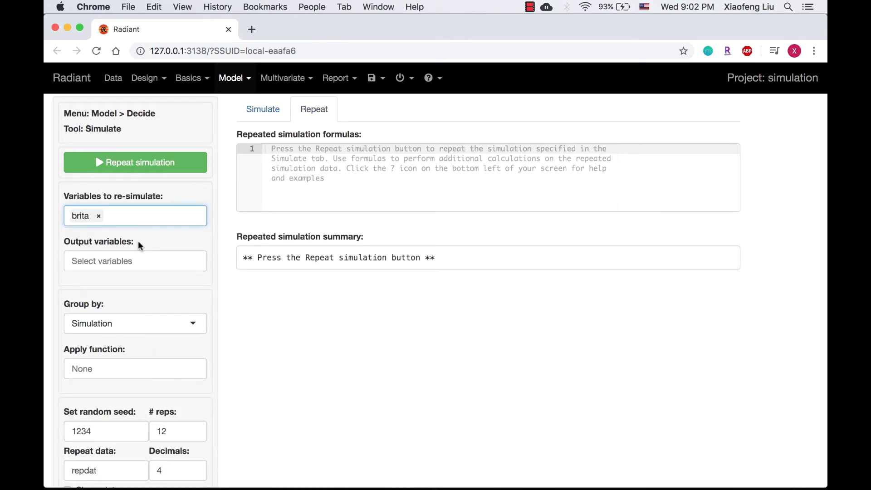
click(131, 260)
click(117, 300)
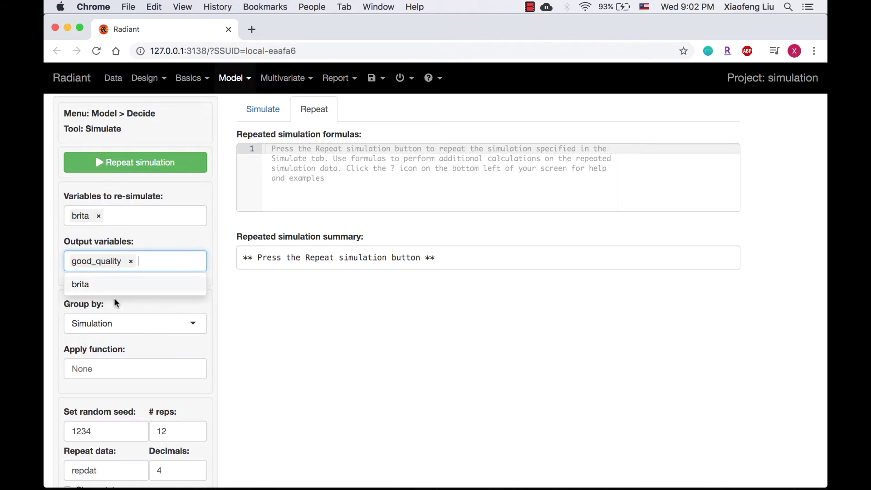
click(149, 313)
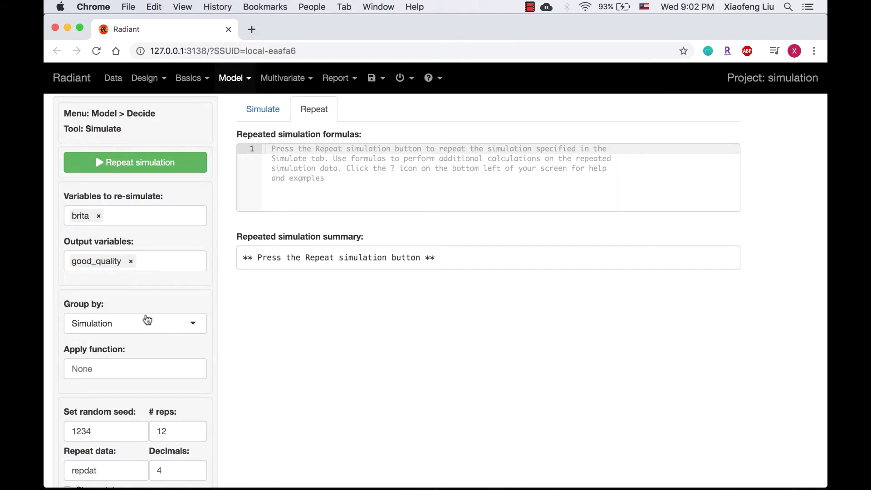
click(135, 330)
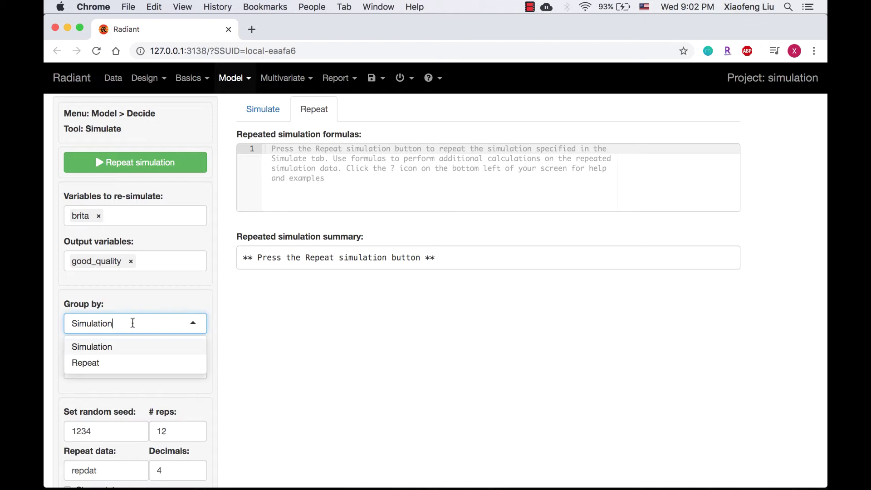
click(127, 348)
click(117, 365)
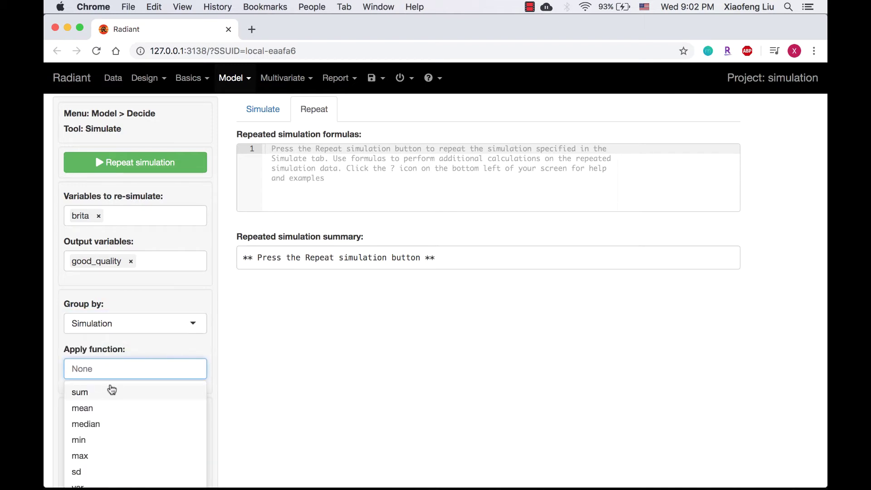
click(110, 391)
key(Escape)
Set 5 repetitions and add the formula good_quality_3 = good_quality_sum >= 3.
scroll(150, 396, down, 1)
double_click(150, 395)
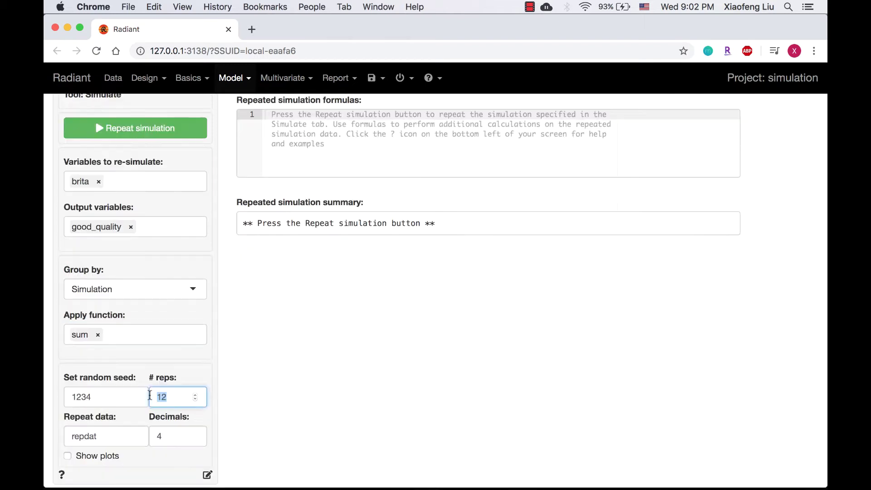
text(5)
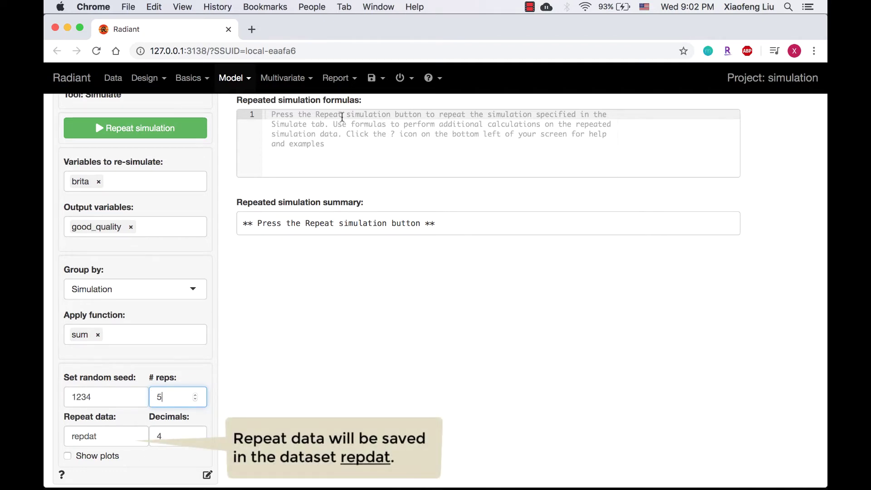
click(341, 115)
scroll(340, 115, up, 1)
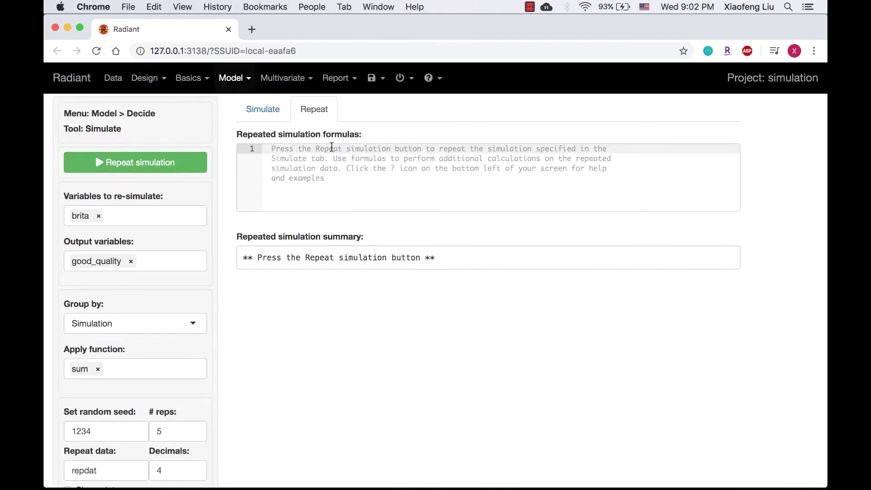
text(good_quality_3)
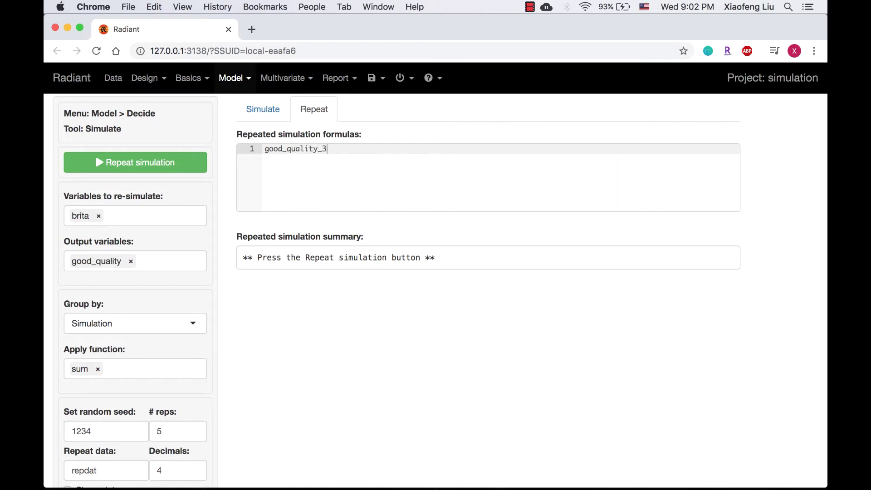
text( = good_quality_sum >= 3)
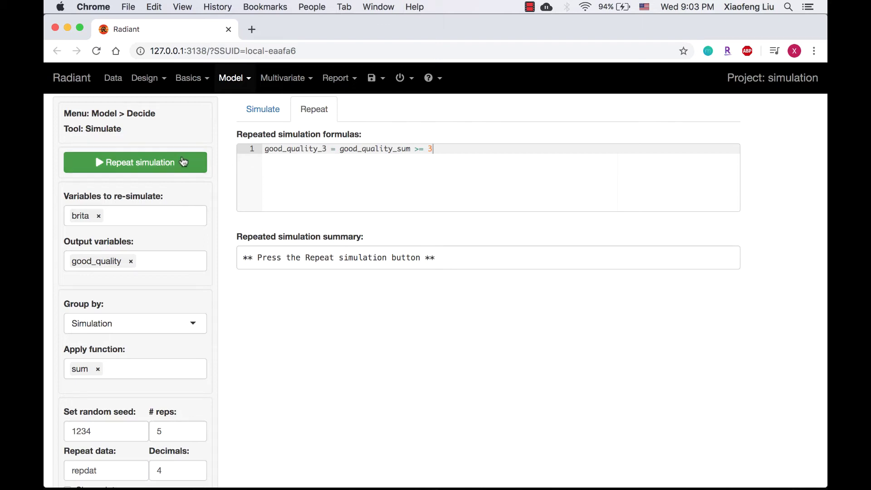
Run the repeated simulation and review good_quality_3 TRUE for 4,674 of 5,000 (0.9348).
click(172, 164)
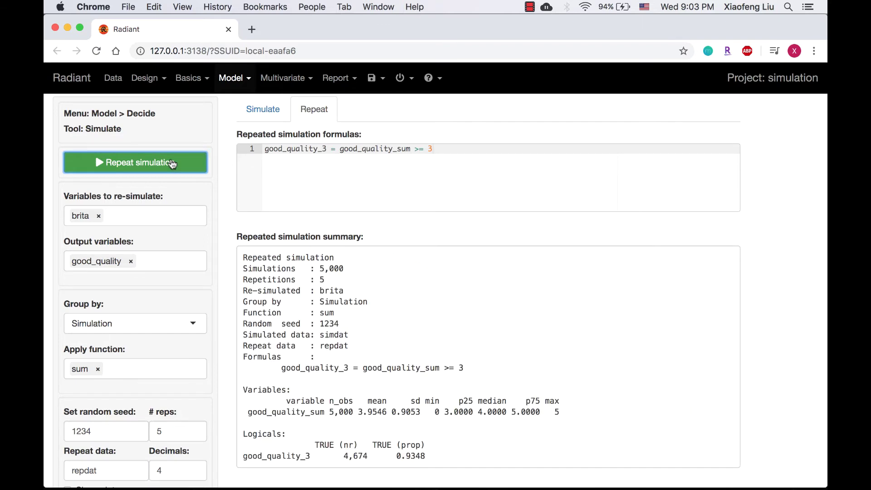
scroll(367, 408, down, 2)
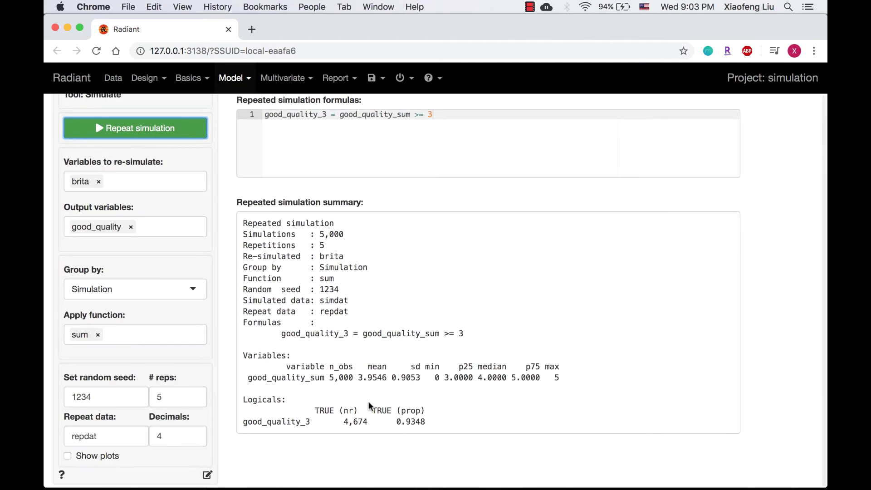
drag(338, 422, 438, 421)
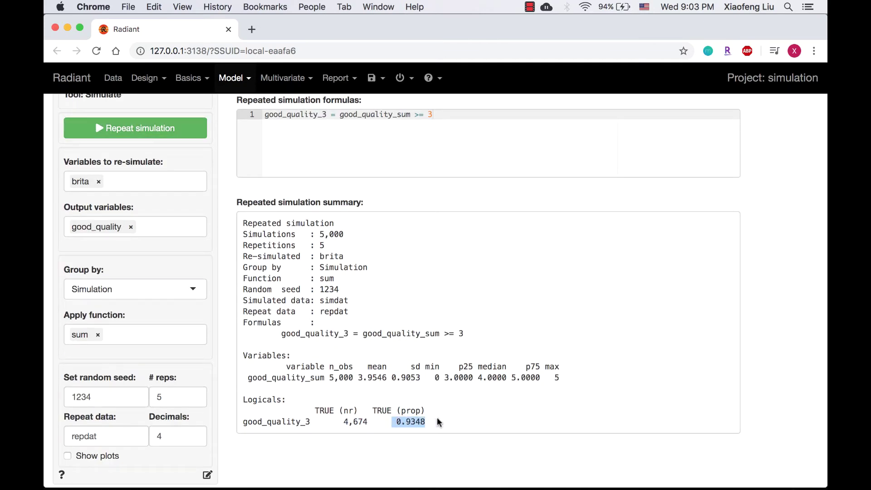
click(439, 423)
scroll(438, 422, up, 2)
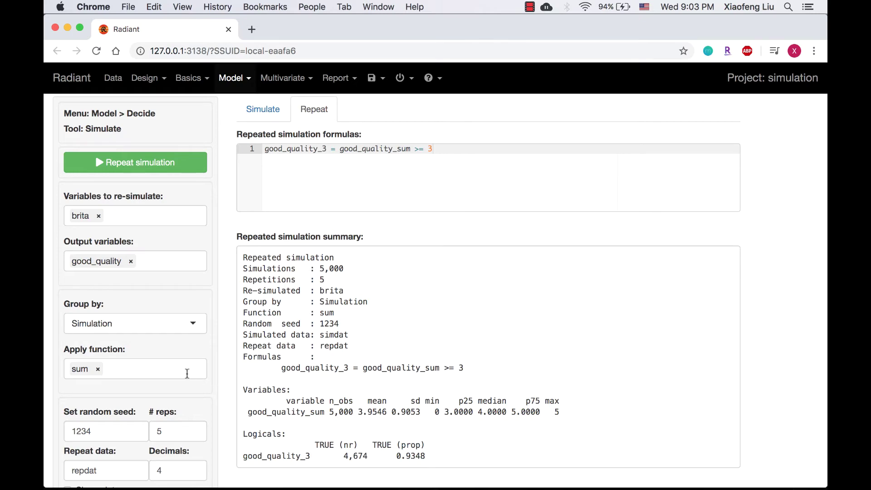
scroll(187, 373, down, 1)
scroll(187, 373, down, 1)
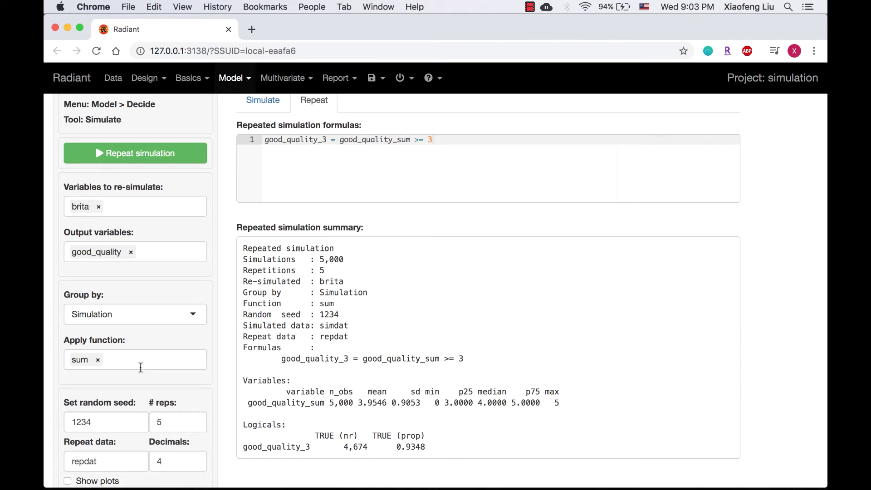
Remove sum as the applied function and rename the repeat dataset to repdat1.
click(98, 360)
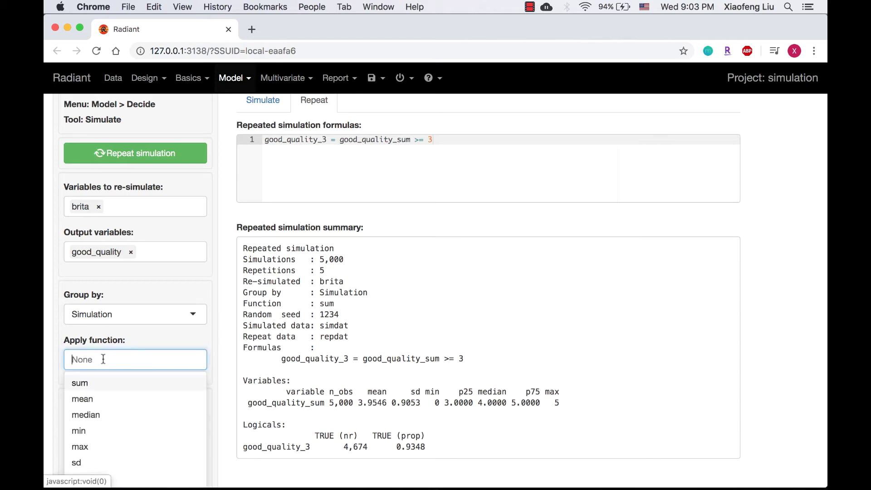
click(195, 336)
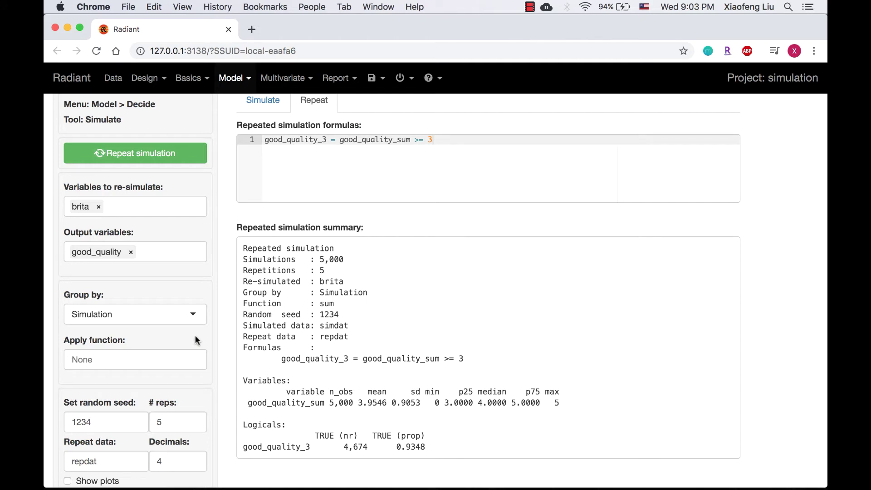
click(113, 461)
text(1)
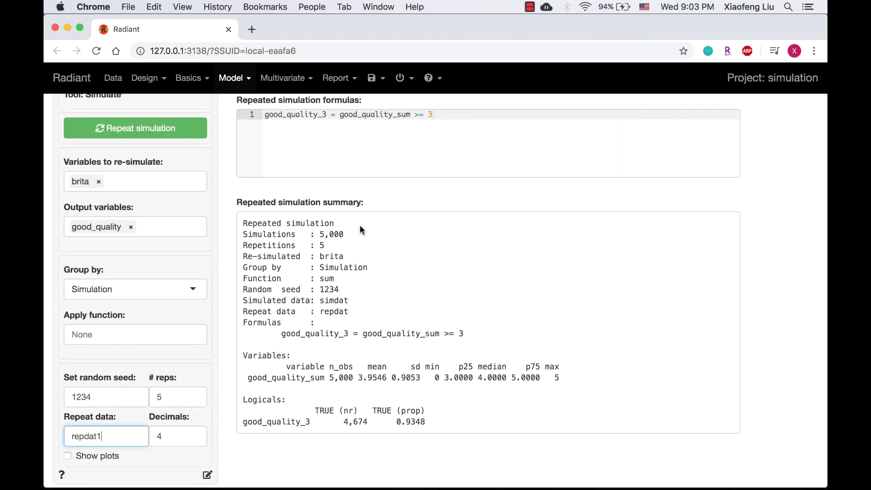
Delete the repeated-simulation formula and rerun the repeat simulation.
scroll(435, 171, up, 1)
drag(476, 149, 225, 150)
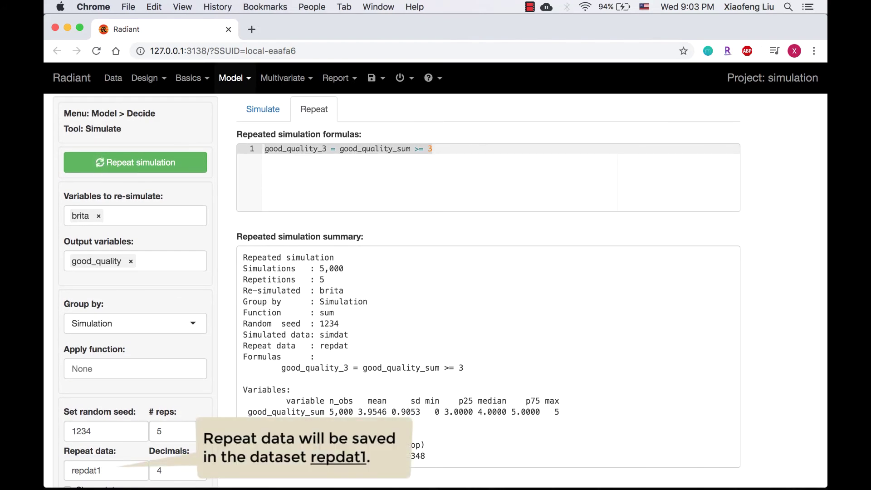
key(BackSpace)
click(181, 162)
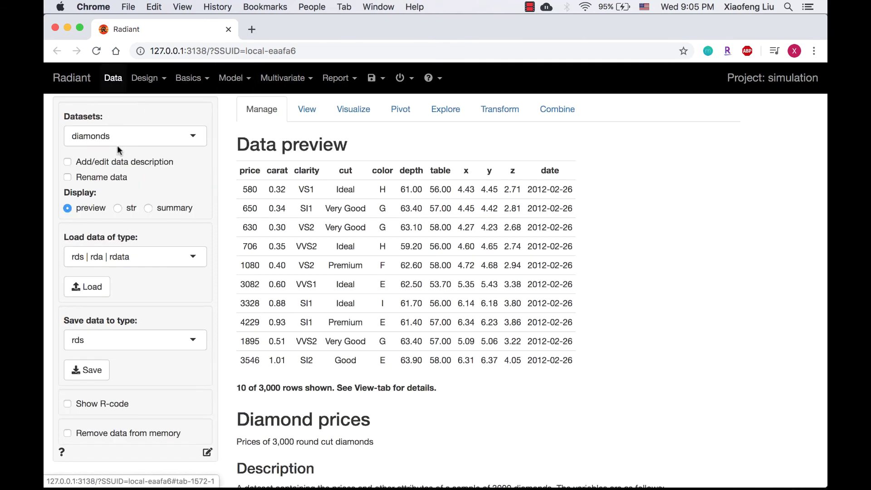
View repdat1 as a table and check its 25,000 total rows.
click(126, 143)
click(119, 159)
click(307, 110)
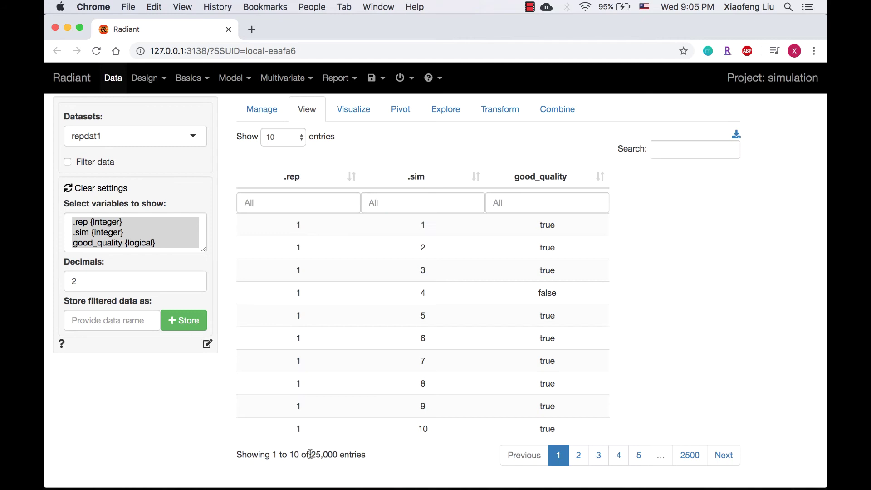
drag(310, 453, 339, 454)
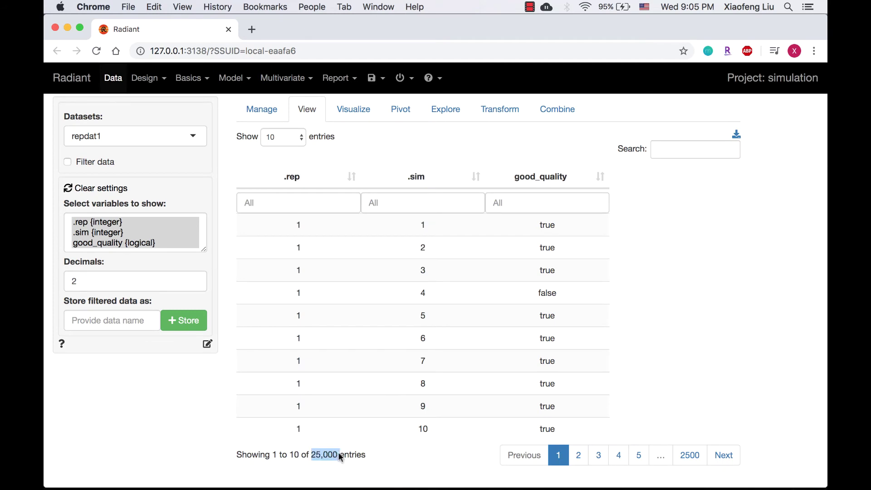
Choose the Spread column transformation on the Transform page.
click(501, 117)
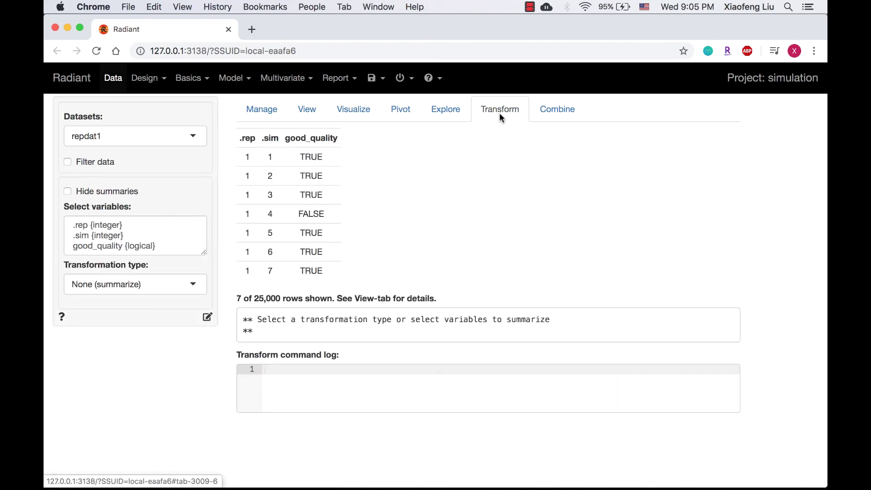
click(136, 284)
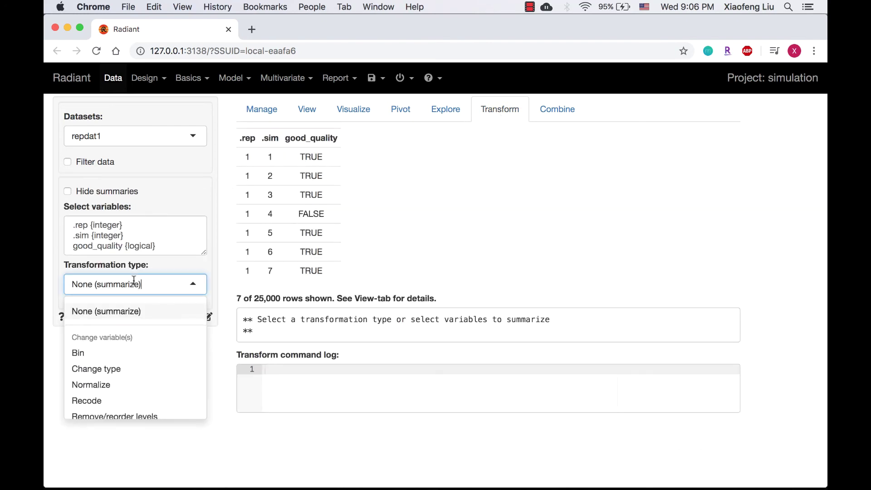
scroll(134, 363, down, 5)
scroll(134, 380, down, 3)
click(122, 414)
Spread good_quality by key .rep and inspect simulations 1 and 2 across repetitions.
click(113, 328)
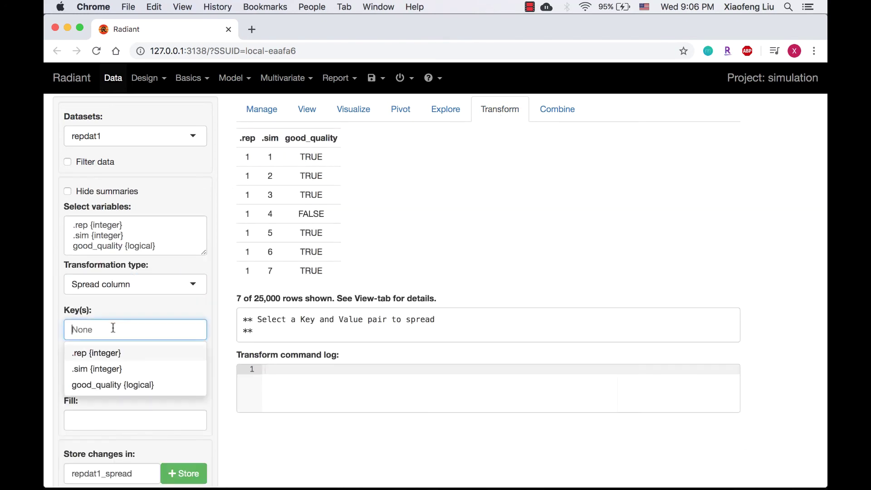
click(107, 353)
click(170, 385)
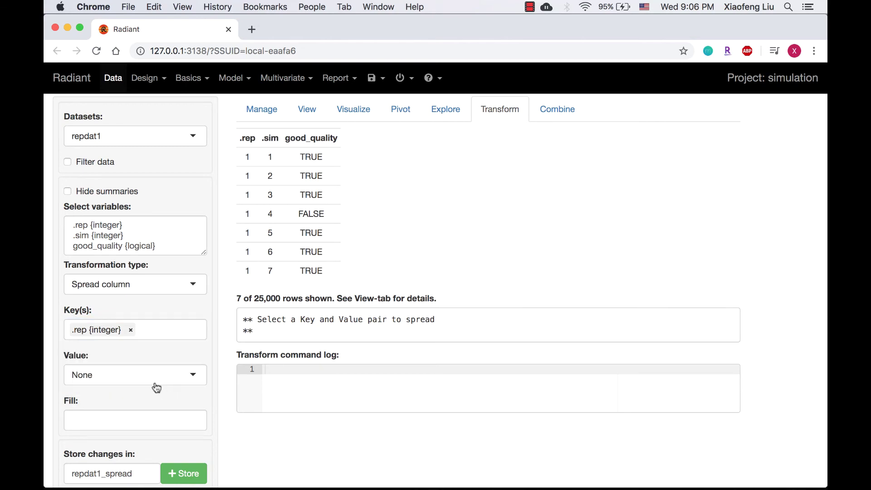
click(148, 373)
click(136, 446)
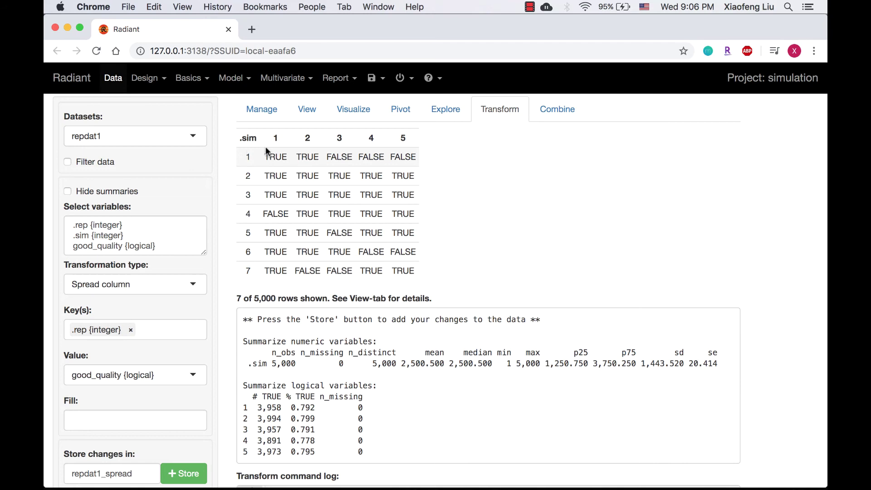
drag(266, 155, 317, 153)
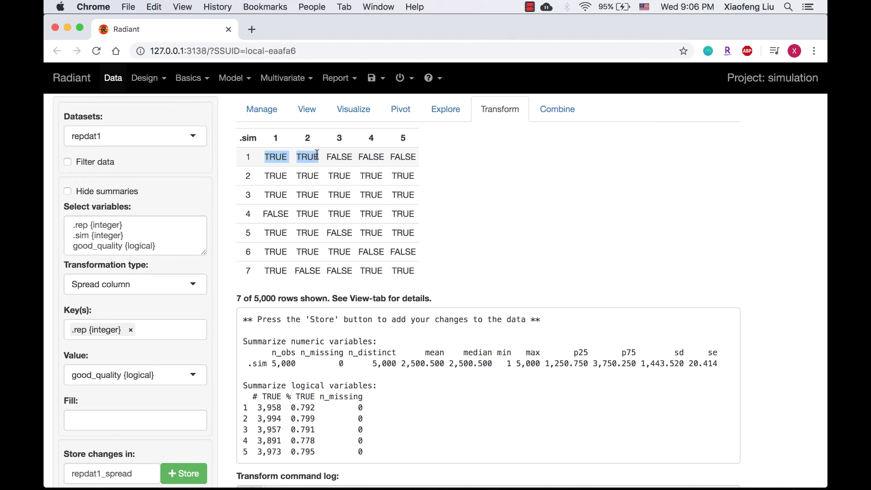
drag(265, 175, 333, 176)
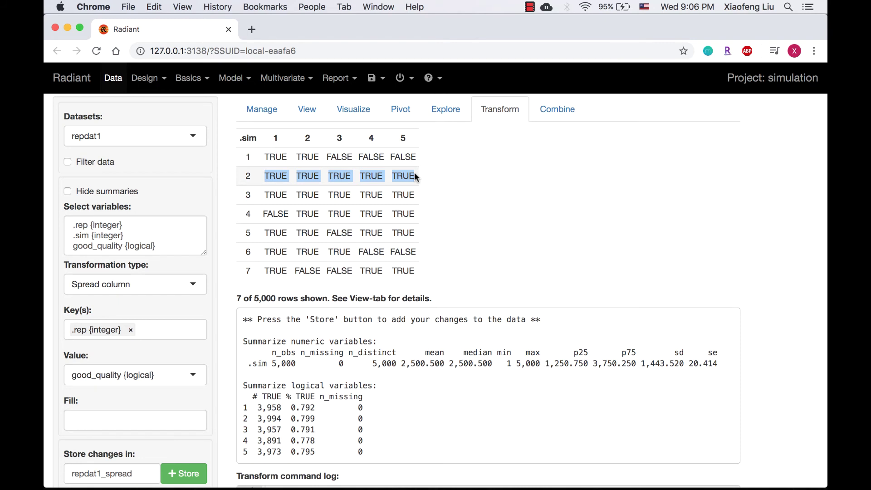
Switch to the repdat dataset and show it in the View table.
click(183, 138)
click(165, 179)
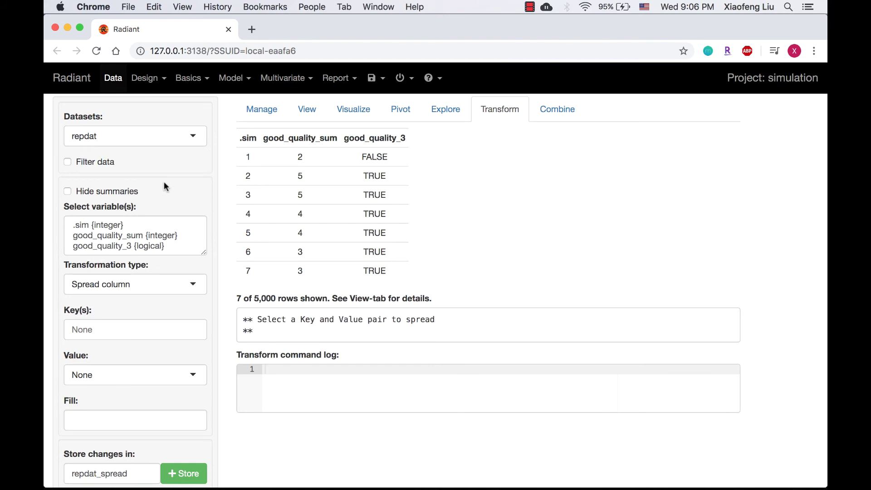
click(300, 112)
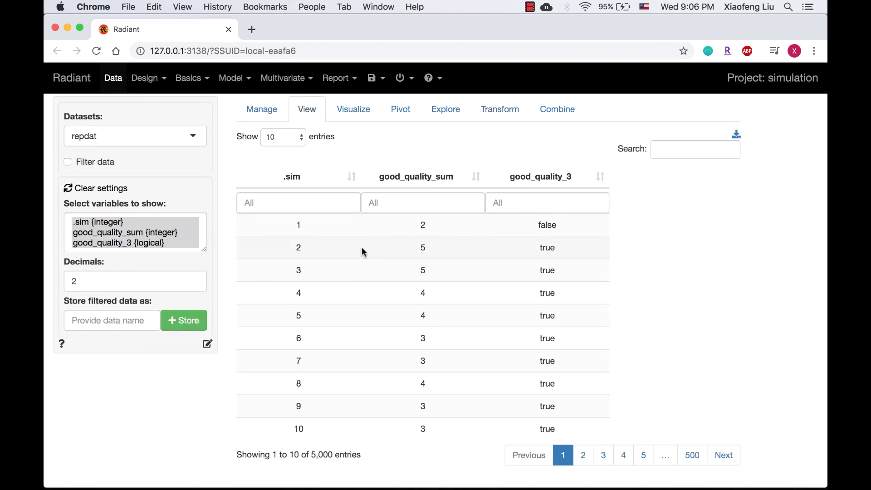
Inspect simulation 1 (sum 2, false) and simulation 2 (sum 5) in the table.
drag(418, 226, 432, 228)
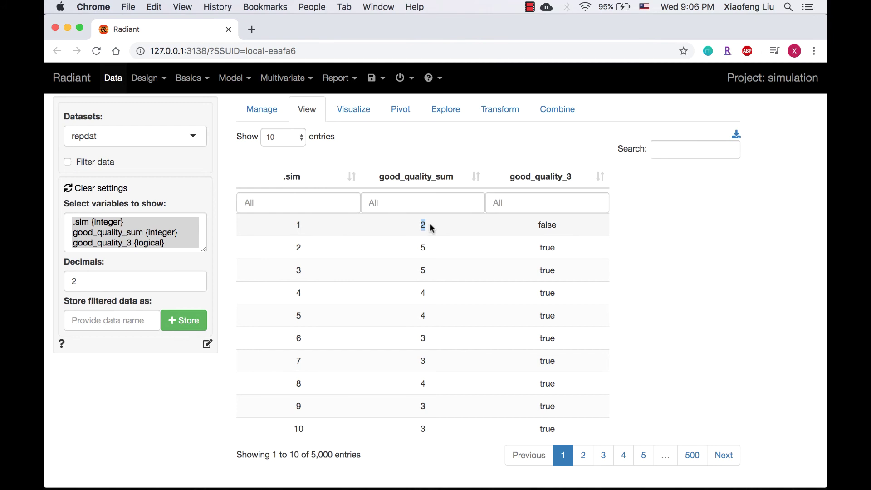
drag(537, 225, 570, 228)
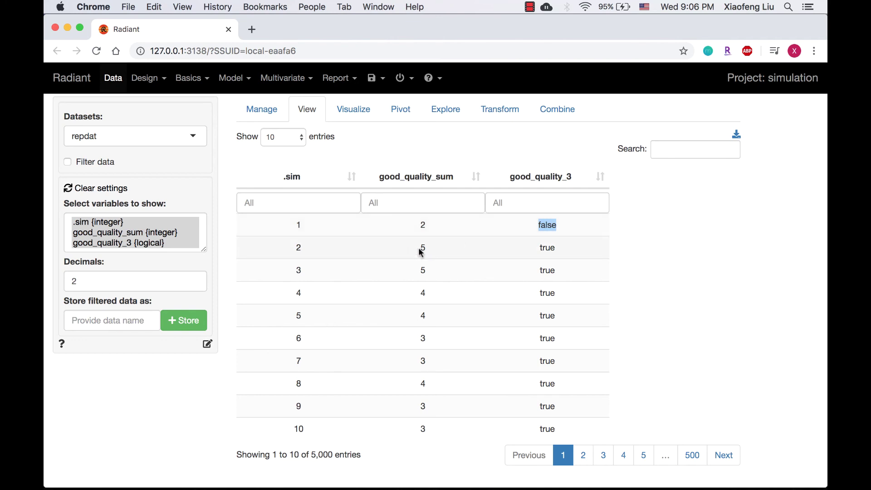
drag(418, 249, 575, 252)
click(575, 252)
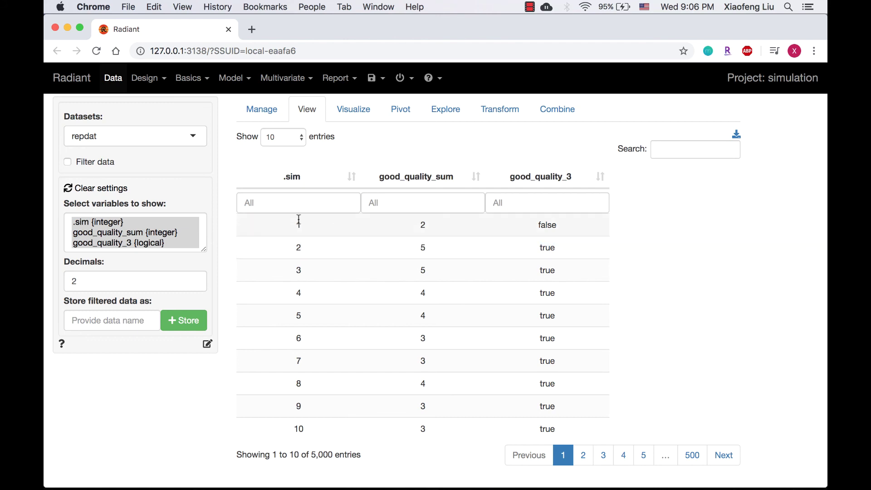
Filter repdat to good_quality_sum >= 3 and compare its 4,674 rows with the summary's 4,674 TRUE.
click(68, 162)
click(90, 194)
text(g)
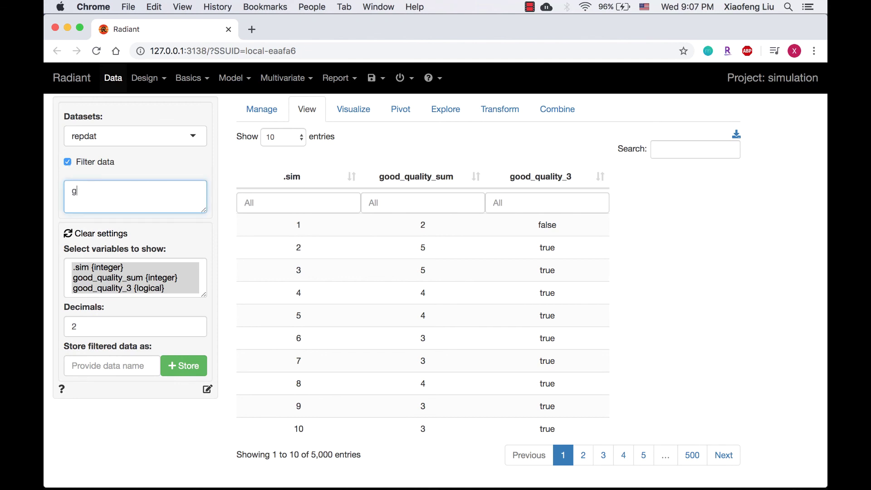
text(ood_quality_sum >= 3)
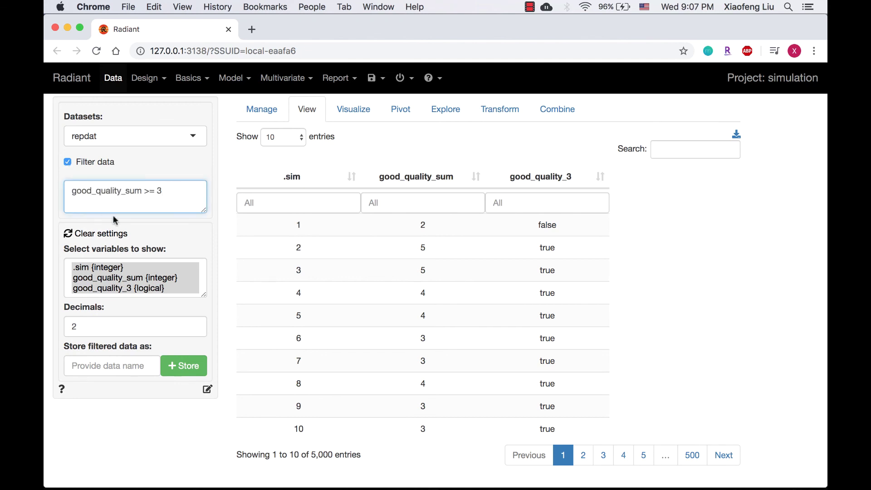
key(Return)
drag(311, 455, 334, 455)
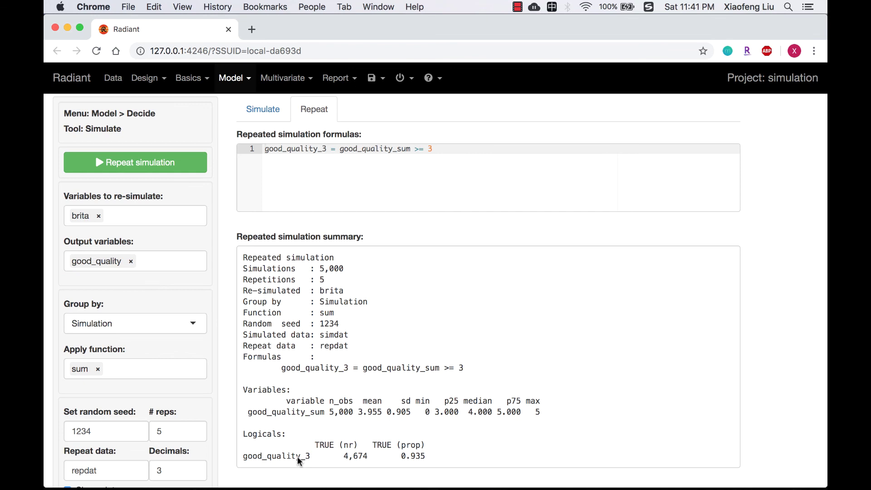
drag(343, 456, 380, 454)
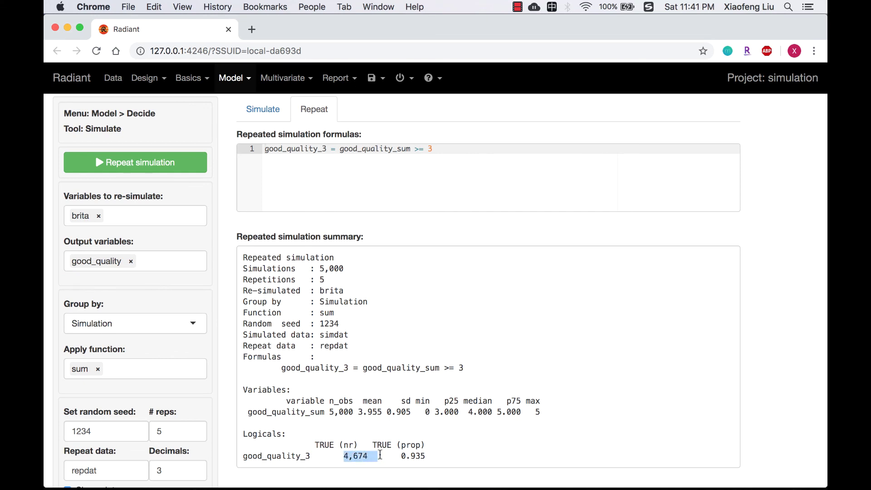